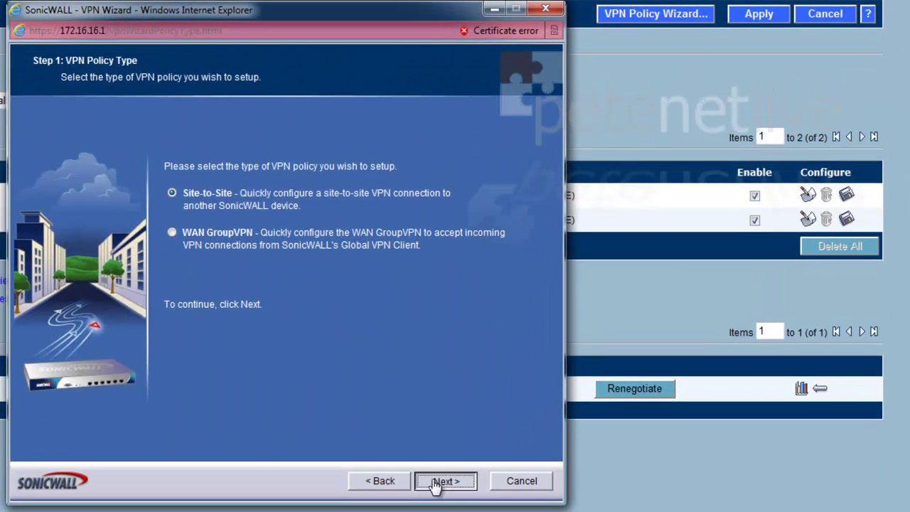
- Finish the wizard pages, apply the Coniston site-to-site policy to the ASA, and close the wizard
click(443, 481)
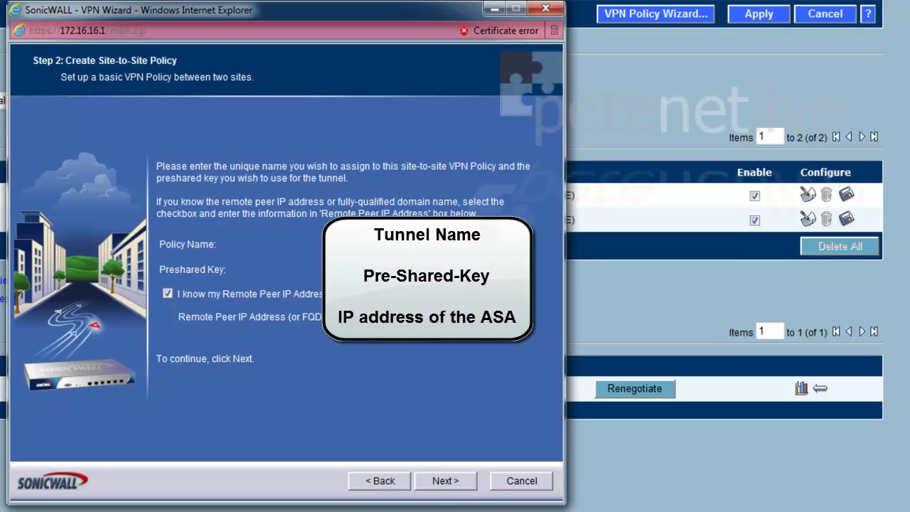
click(445, 481)
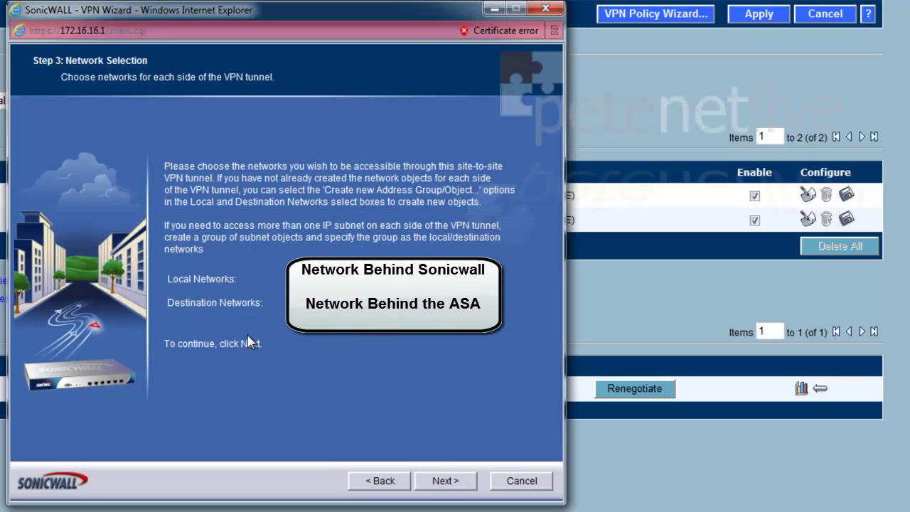
click(446, 481)
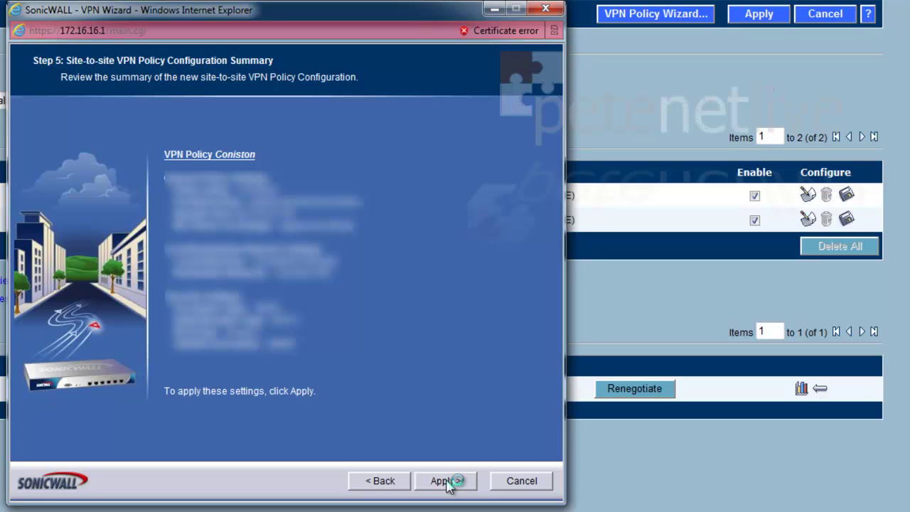
click(444, 481)
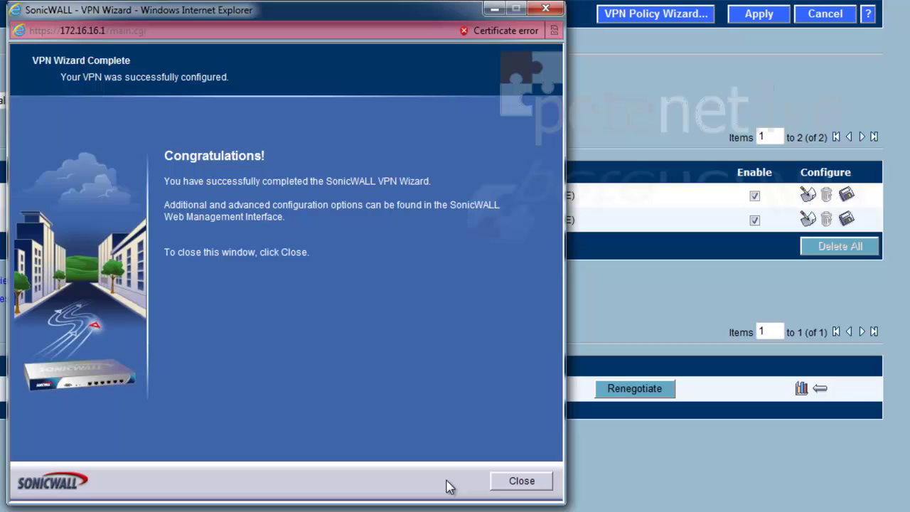
click(518, 487)
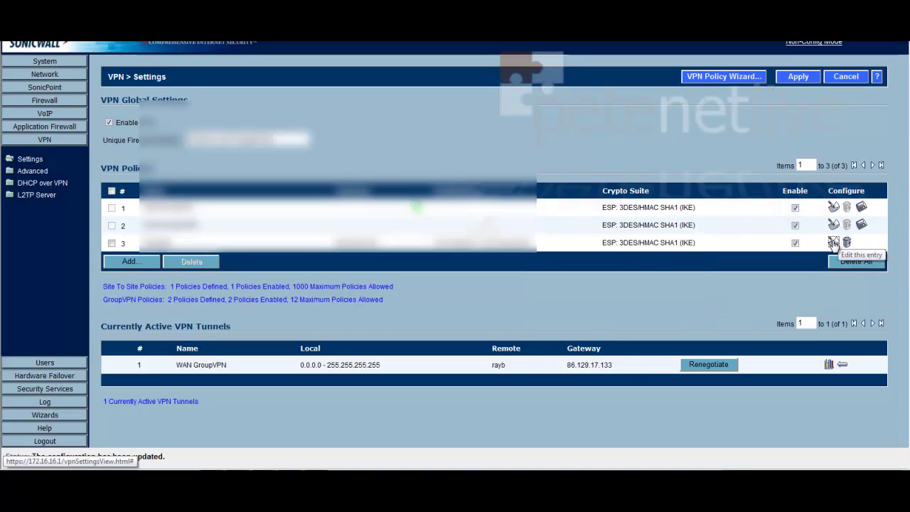
- Review policy 3's networks, 3DES/SHA1/Group 2 proposals and advanced settings
click(837, 242)
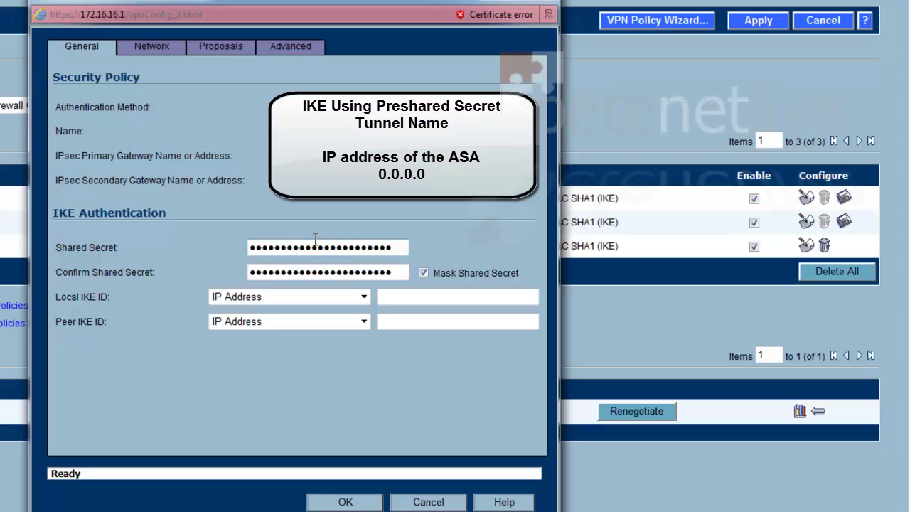
click(152, 47)
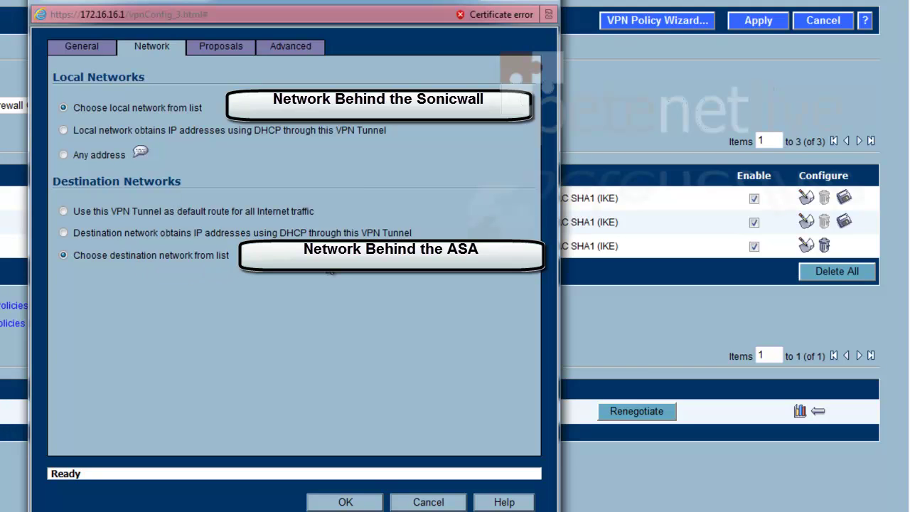
click(213, 47)
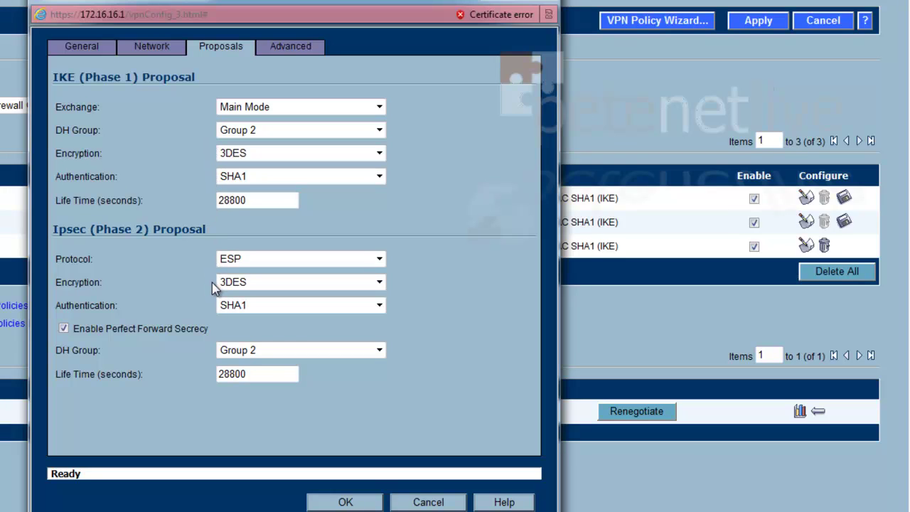
click(276, 56)
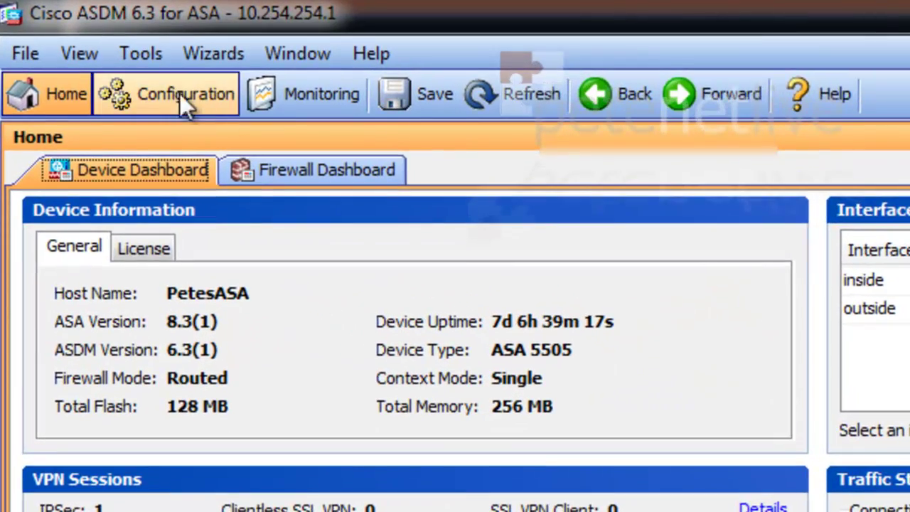
- In Firewall addresses, create host network object Sonicwall with IP 123.123.123.124
click(170, 82)
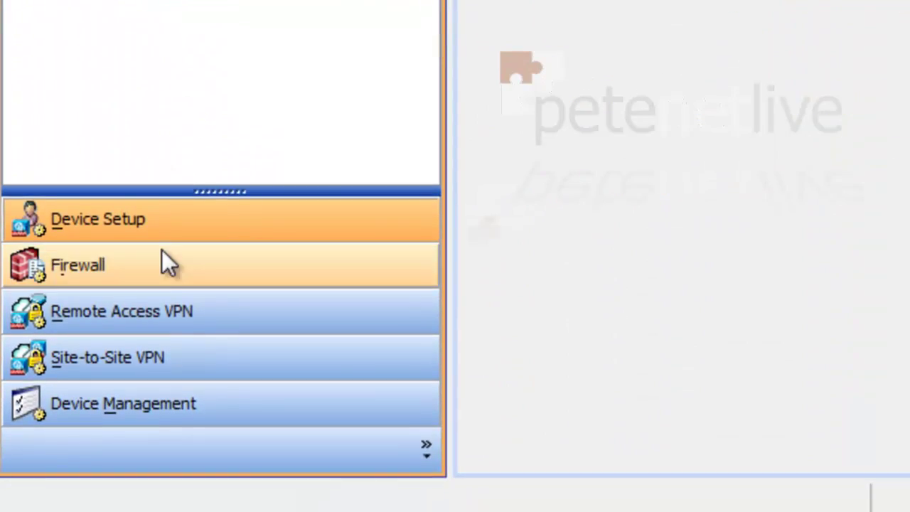
click(162, 267)
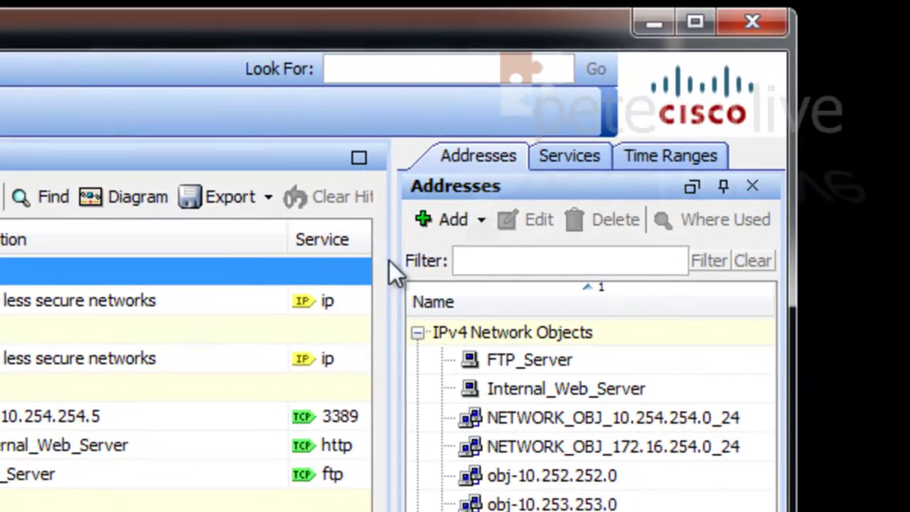
click(438, 214)
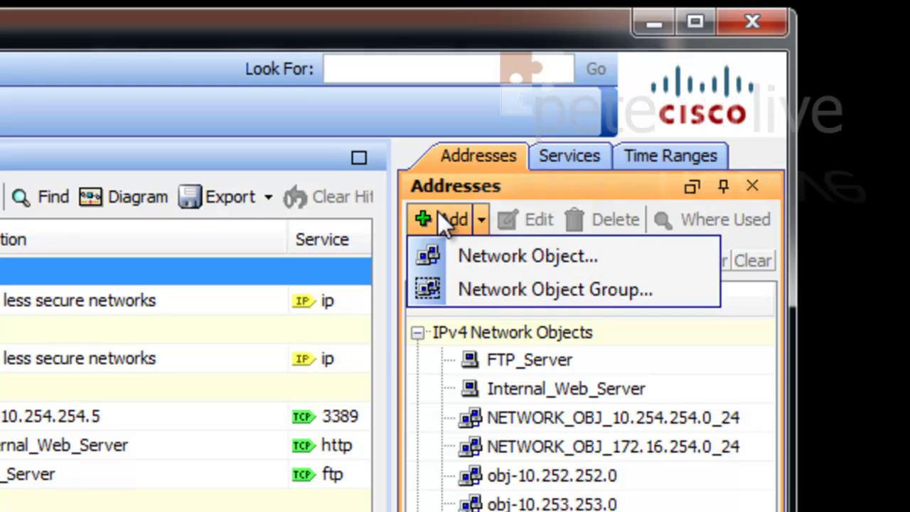
click(465, 258)
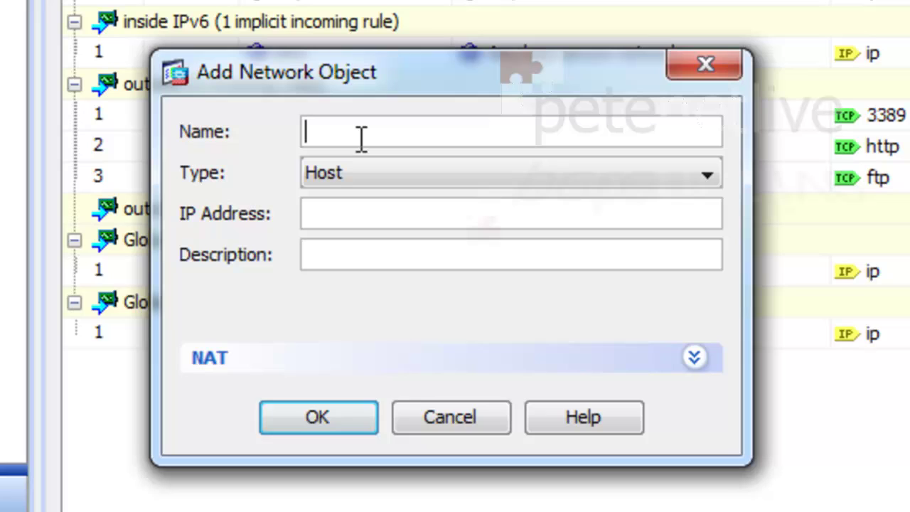
text(Sonic)
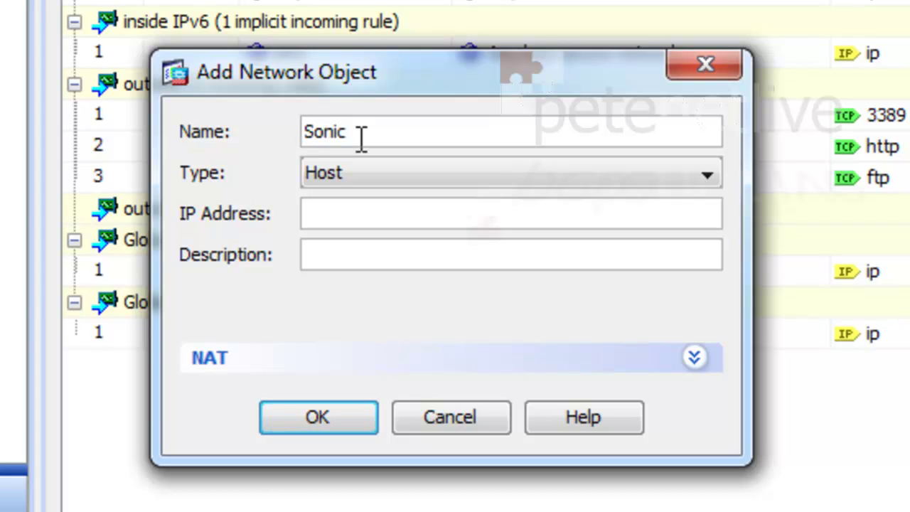
text(wall)
click(344, 217)
text(123.123.123.124)
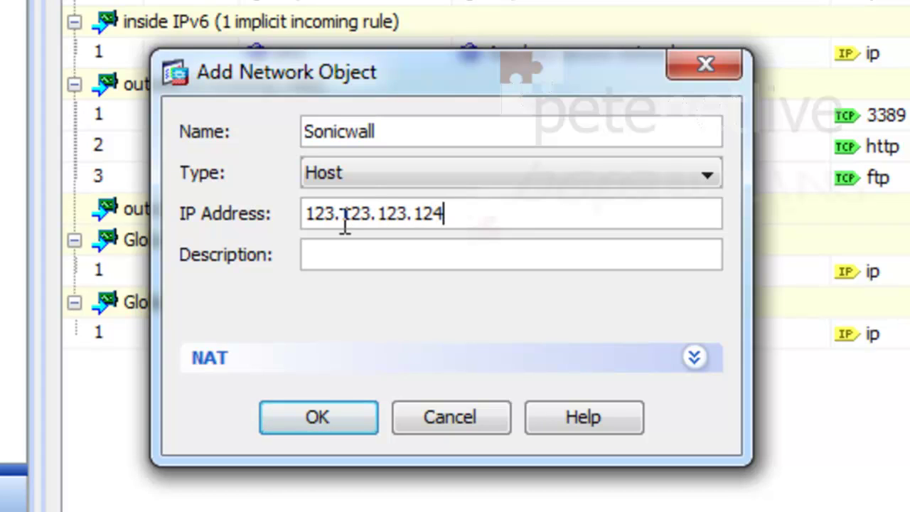
click(317, 417)
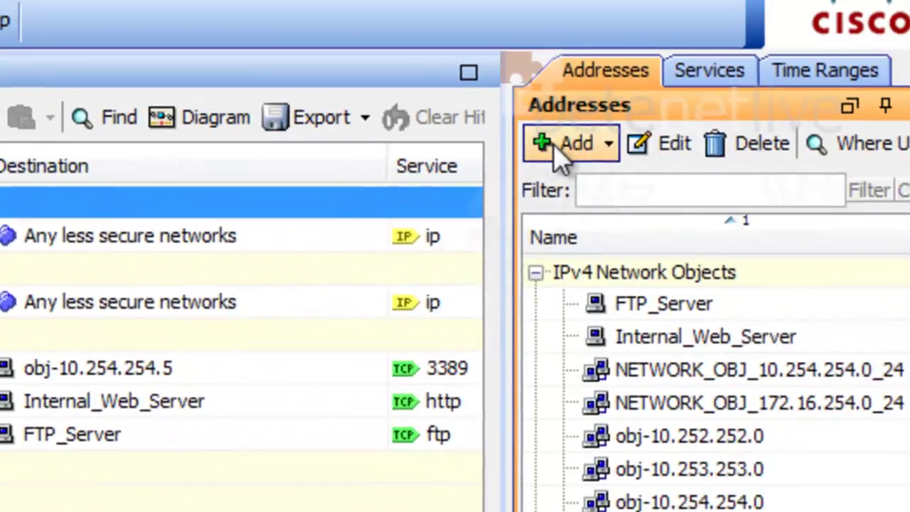
- Define network object Sonicwall-subnet as network 172.16.0.0 with mask 255.255.0.0
click(565, 145)
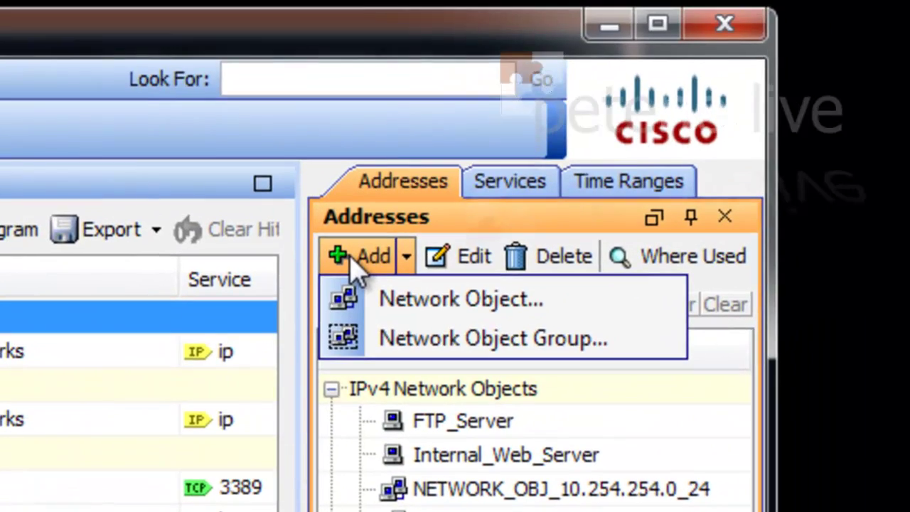
click(386, 291)
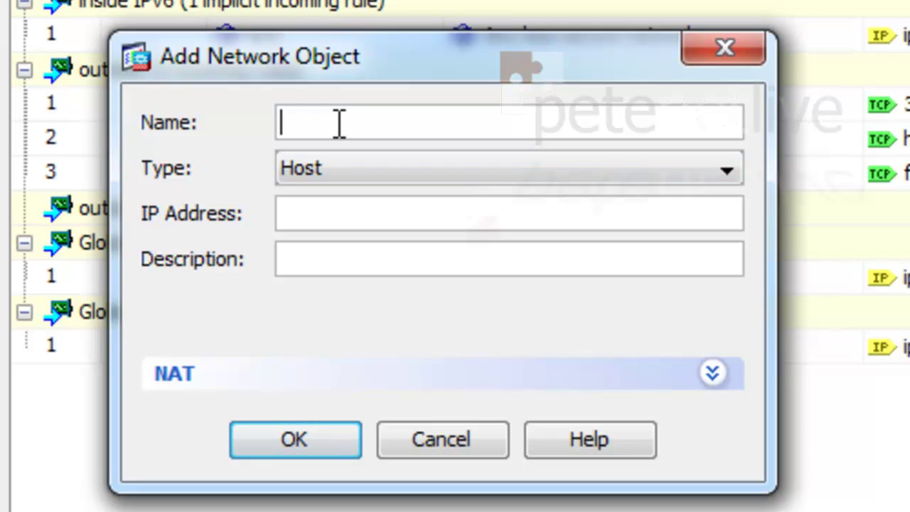
text(Sonicwa)
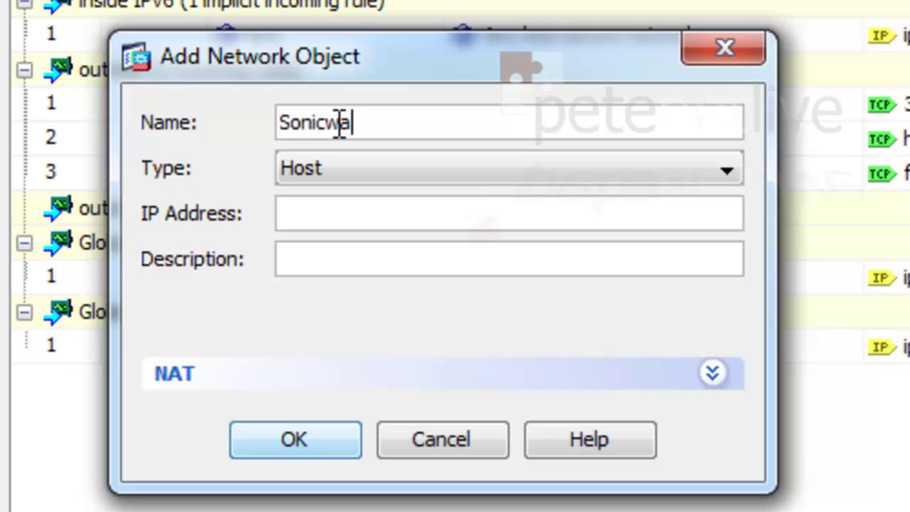
text(ll-subnet)
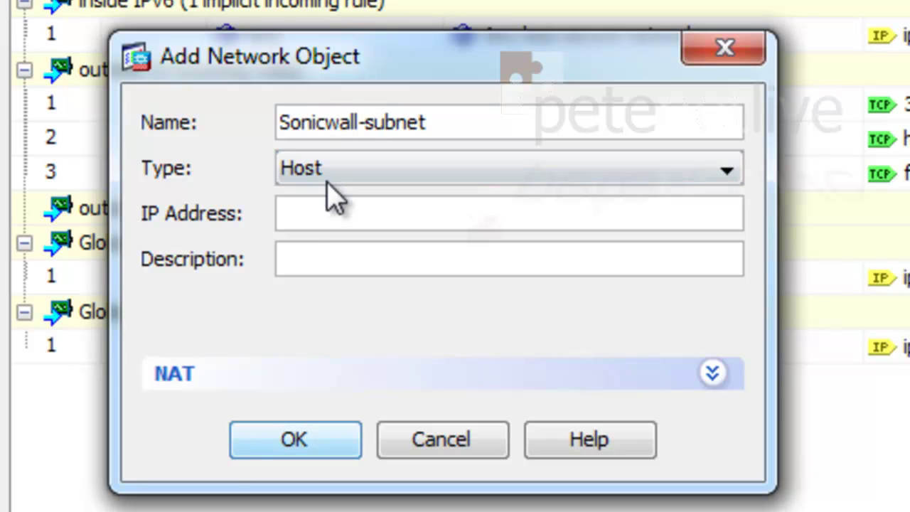
click(334, 192)
click(324, 262)
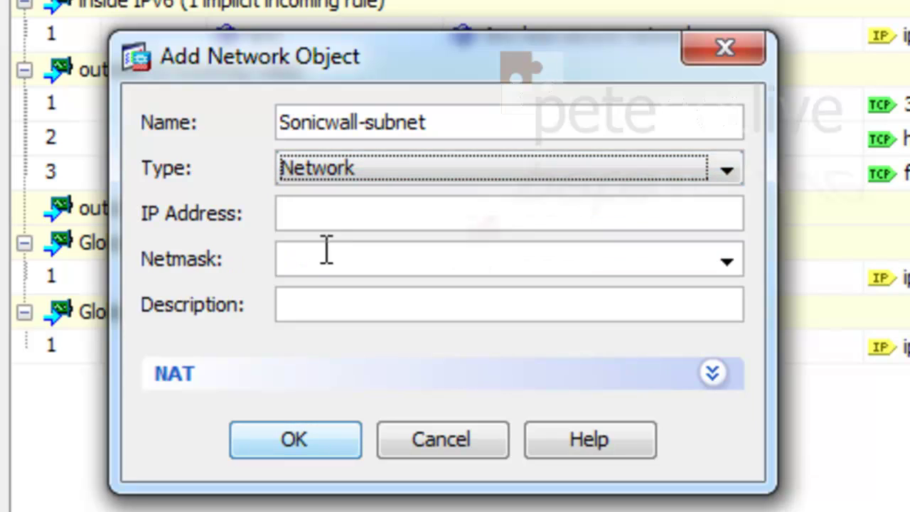
click(324, 220)
text(17)
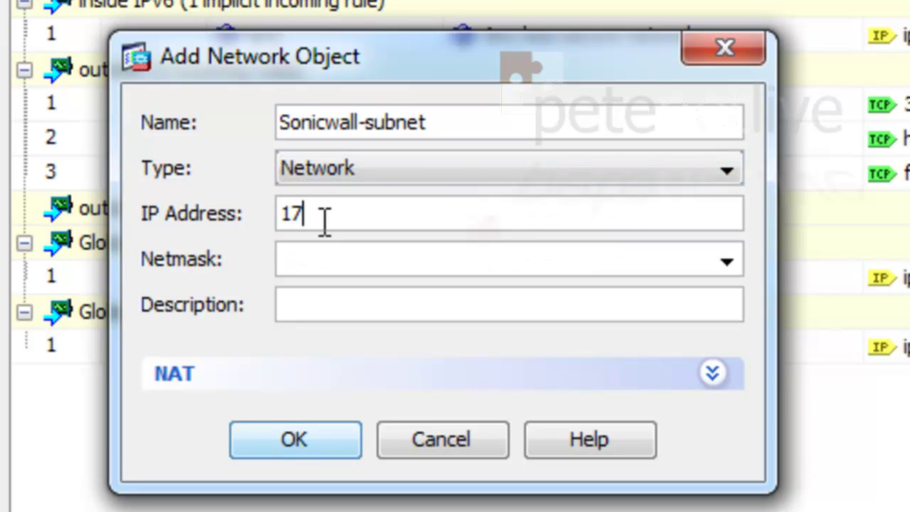
text(2.16.0.0)
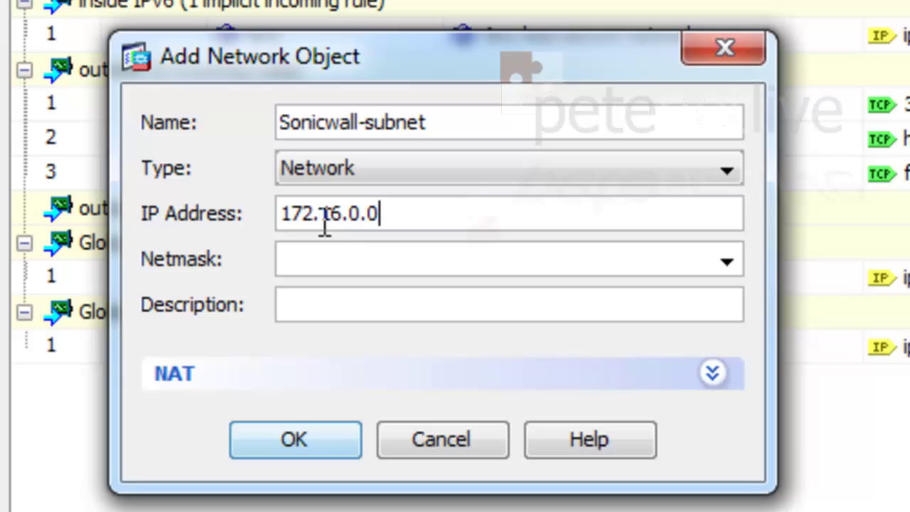
click(325, 250)
text(25)
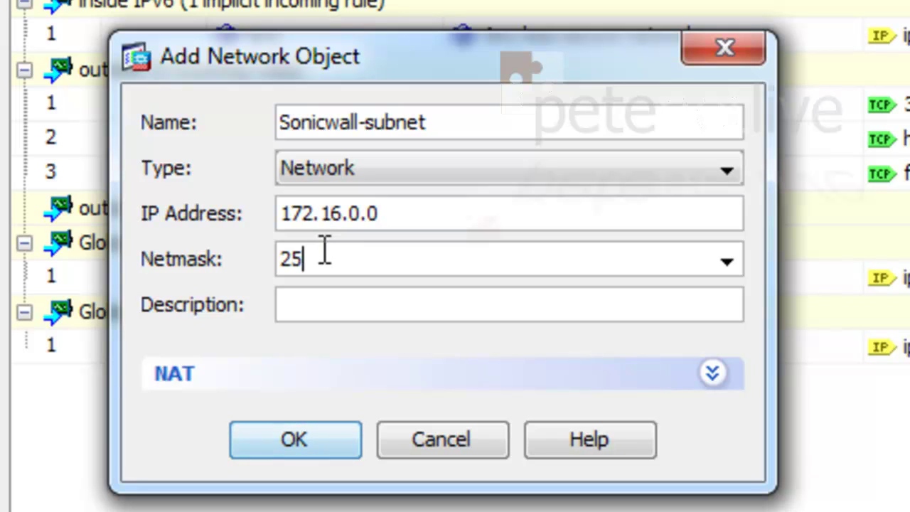
text(5.255.0.0)
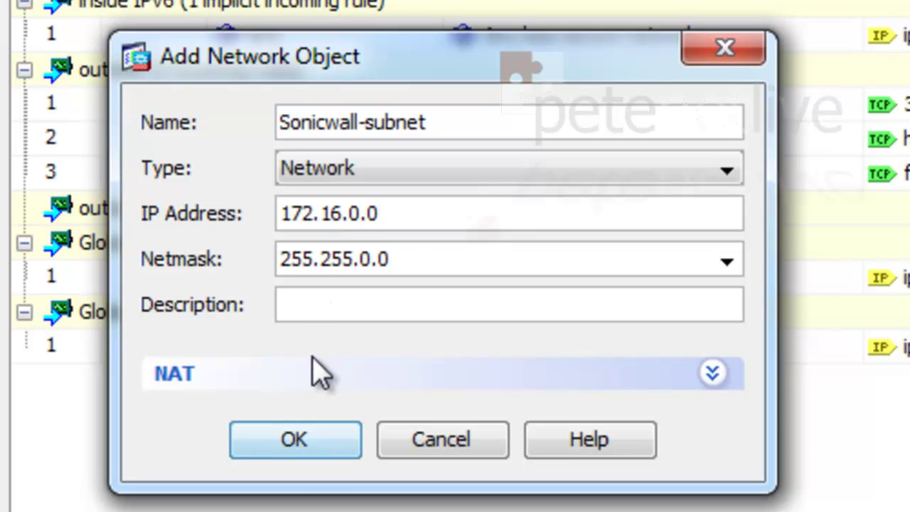
- Save the object and apply the Sonicwall object changes, sending the commands to the ASA
click(283, 447)
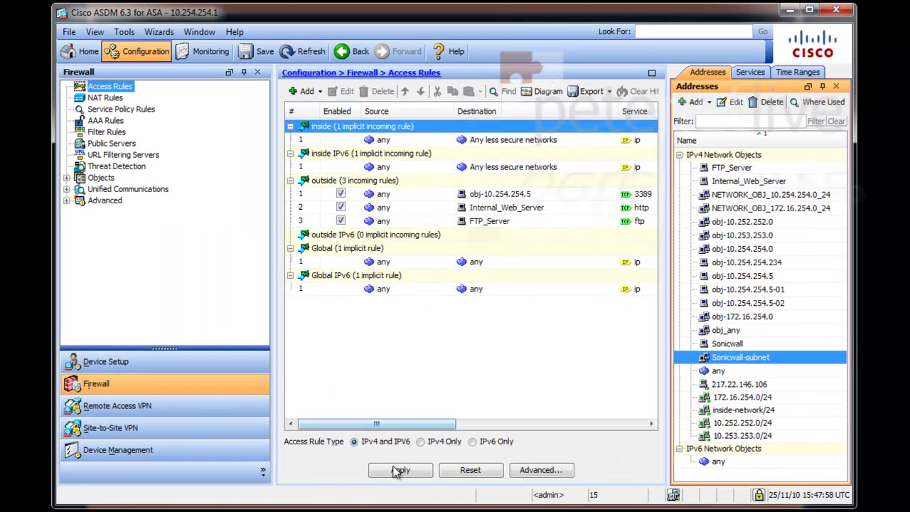
click(397, 471)
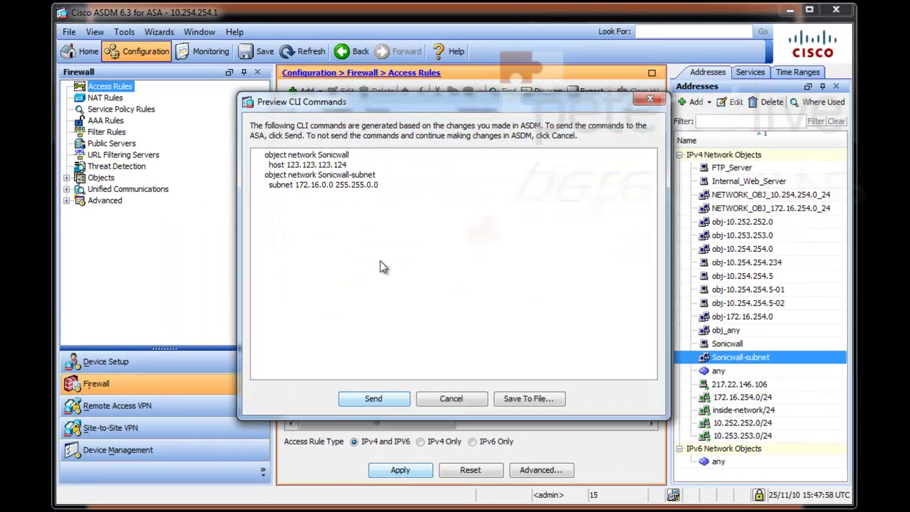
click(351, 396)
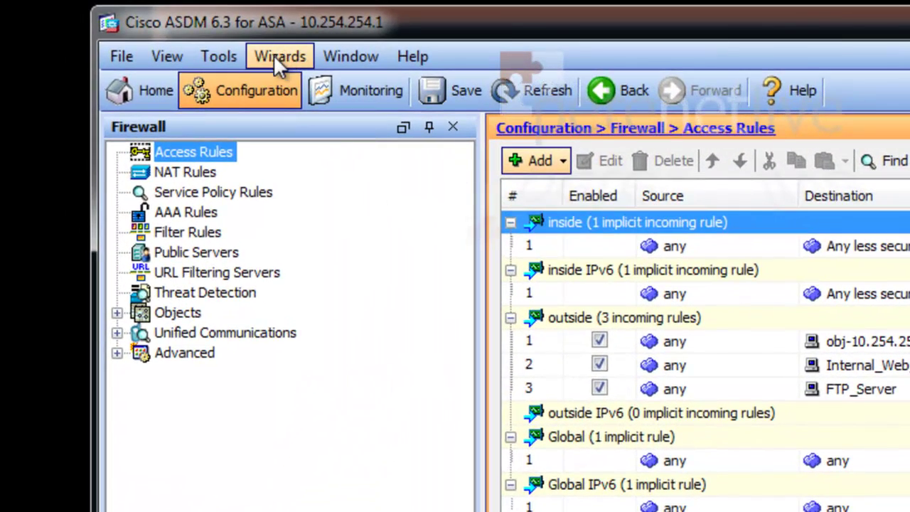
- Start a site-to-site IPsec VPN wizard with peer 123.123.123.124 and the pre-shared key
click(275, 59)
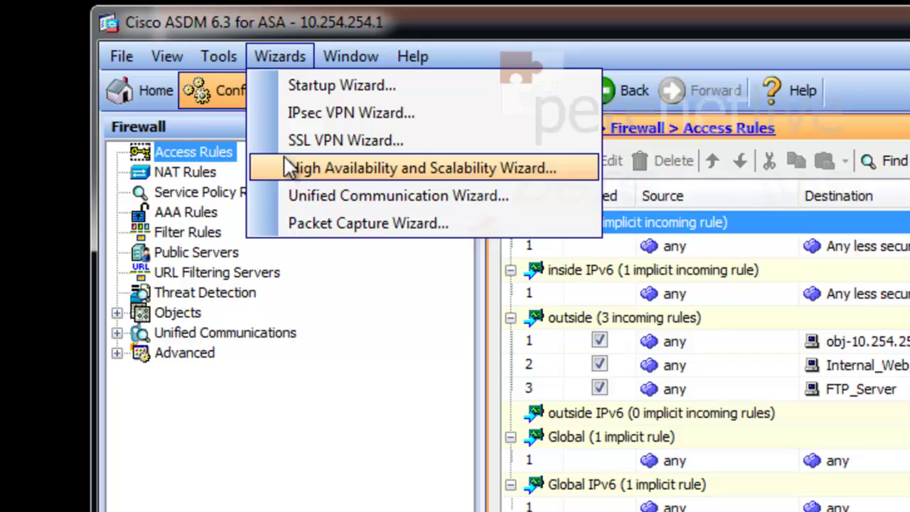
click(284, 118)
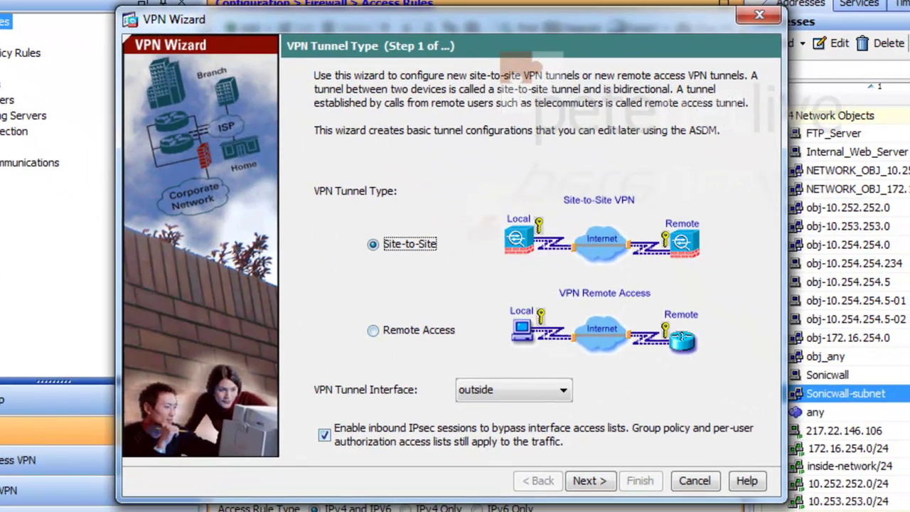
click(583, 482)
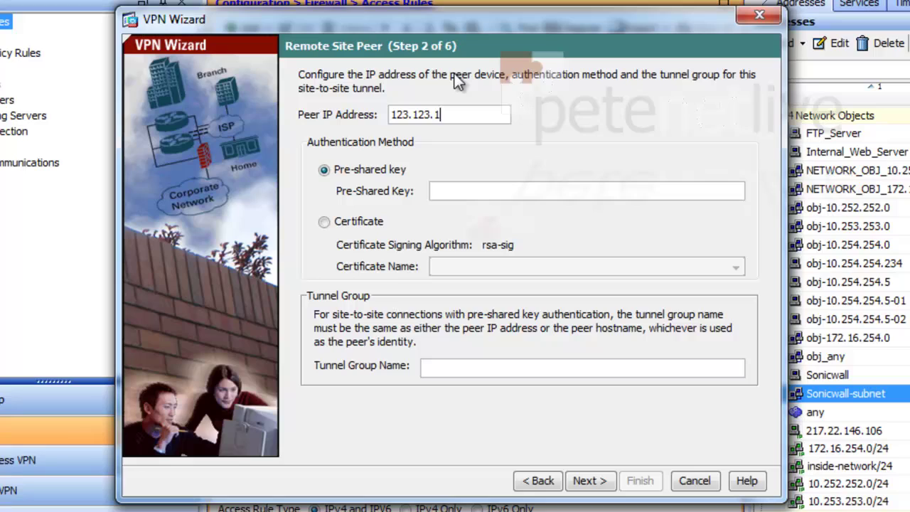
text(123.123.123.124)
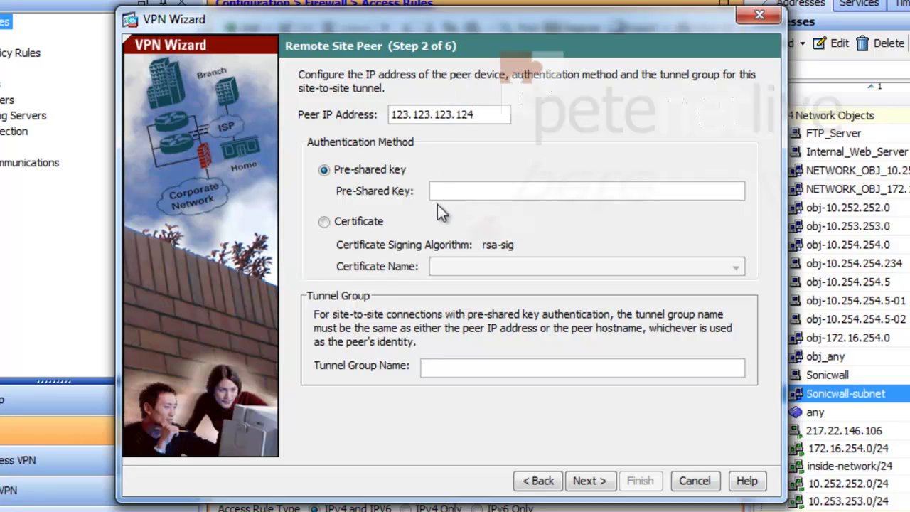
click(439, 190)
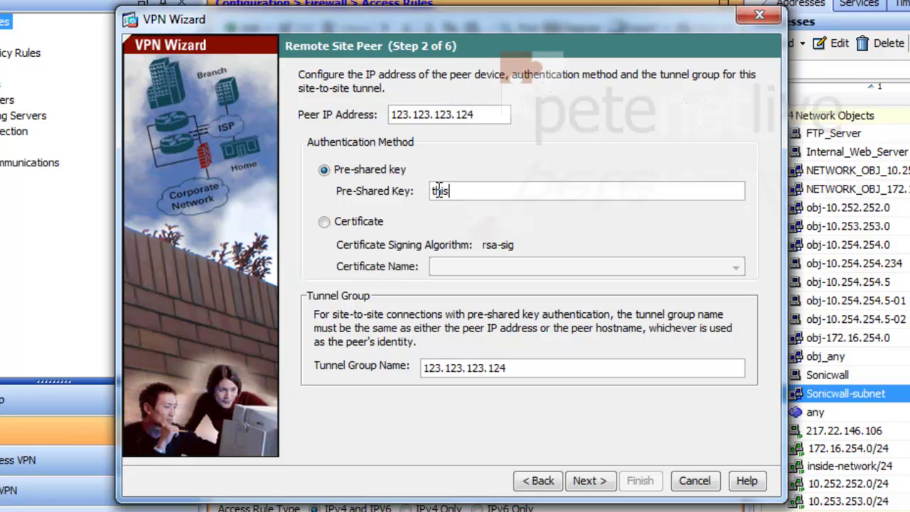
text(thisisthepresharedkey)
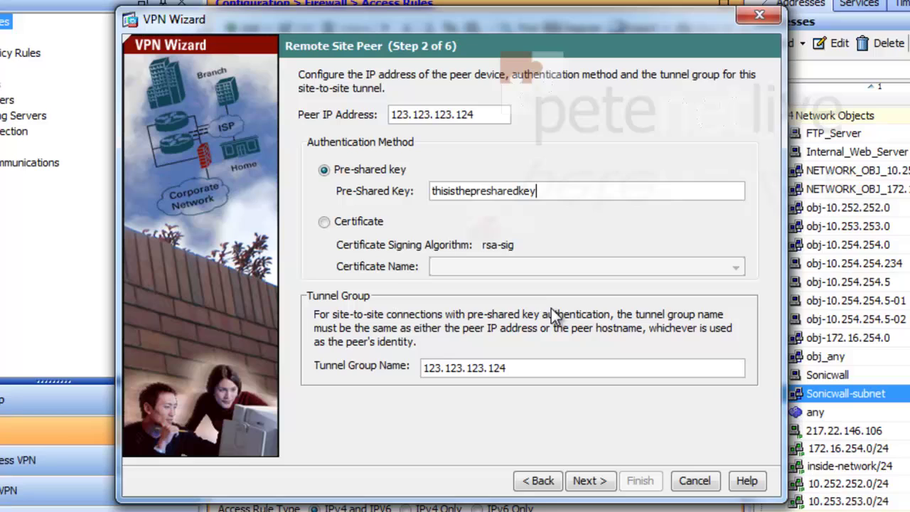
click(582, 483)
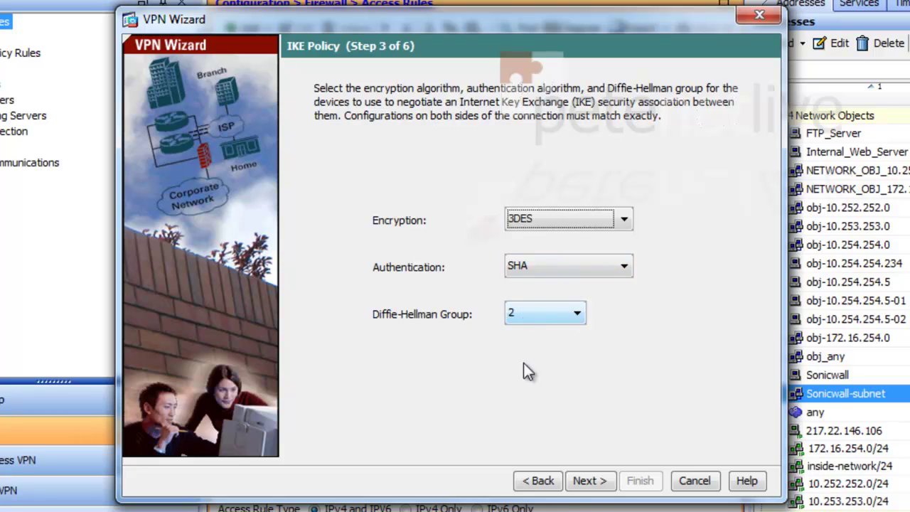
- Keep the 3DES/SHA/group 2 IKE policy and enable PFS with Diffie-Hellman group 2
click(587, 481)
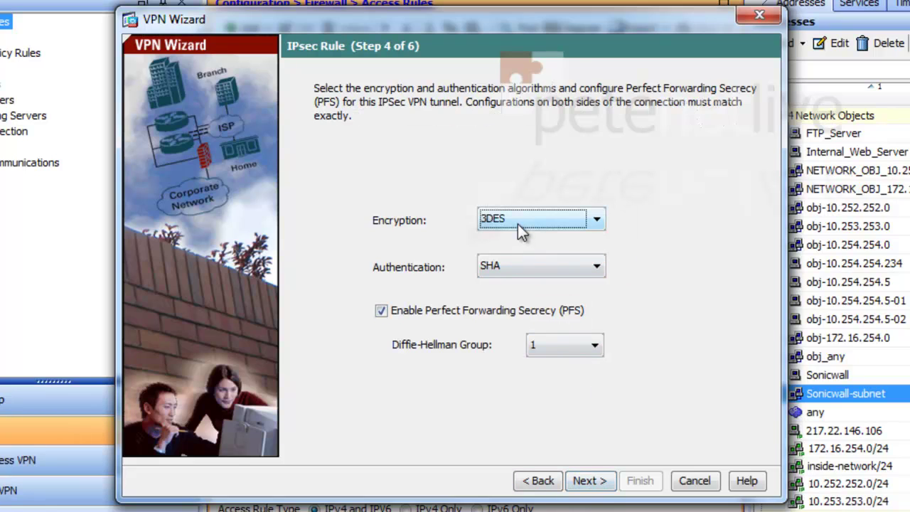
click(559, 353)
click(555, 381)
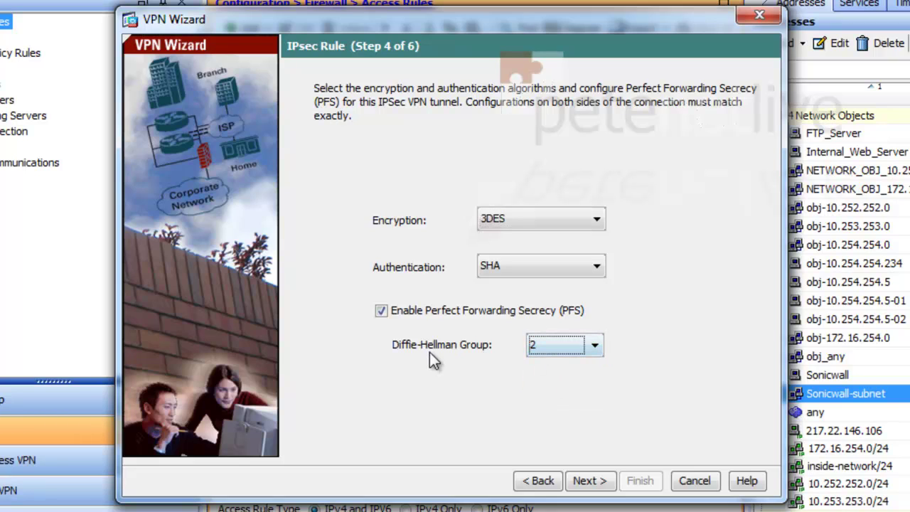
click(589, 481)
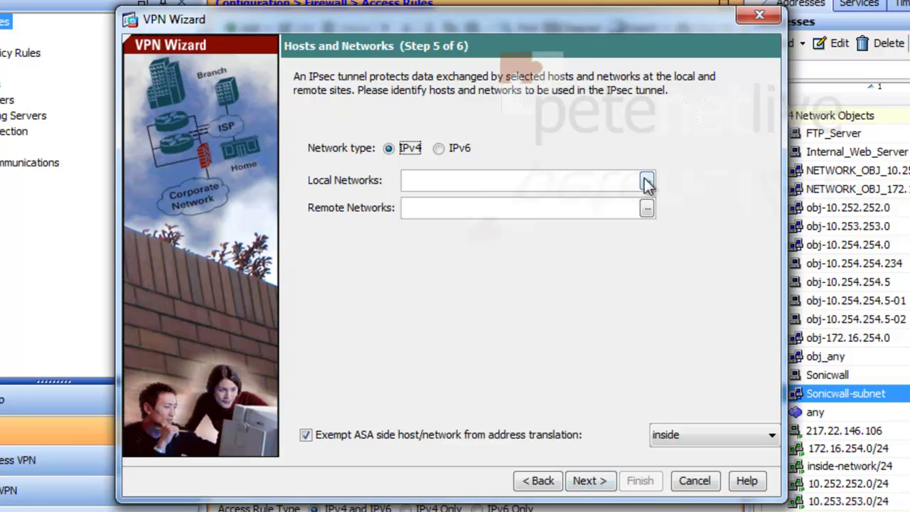
- Choose inside-network (10.254.254.0/24) as the tunnel's local network
click(646, 182)
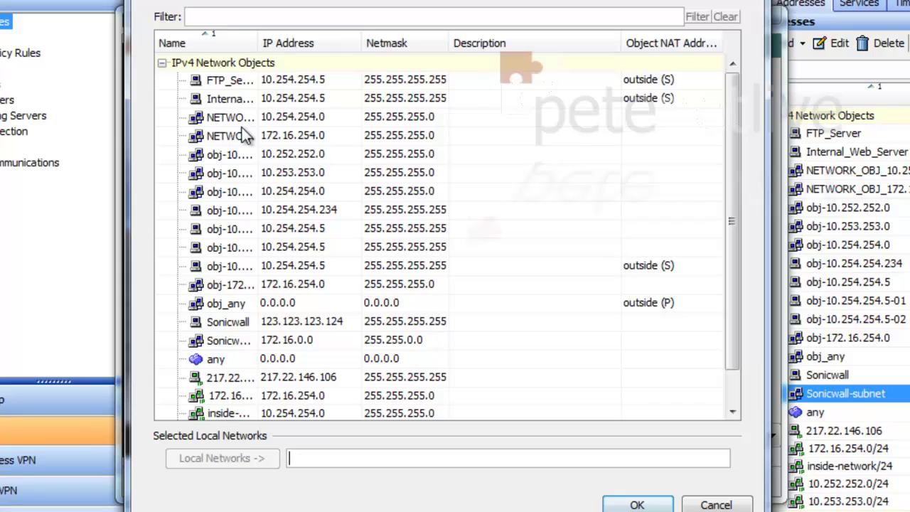
drag(257, 41, 329, 51)
click(369, 117)
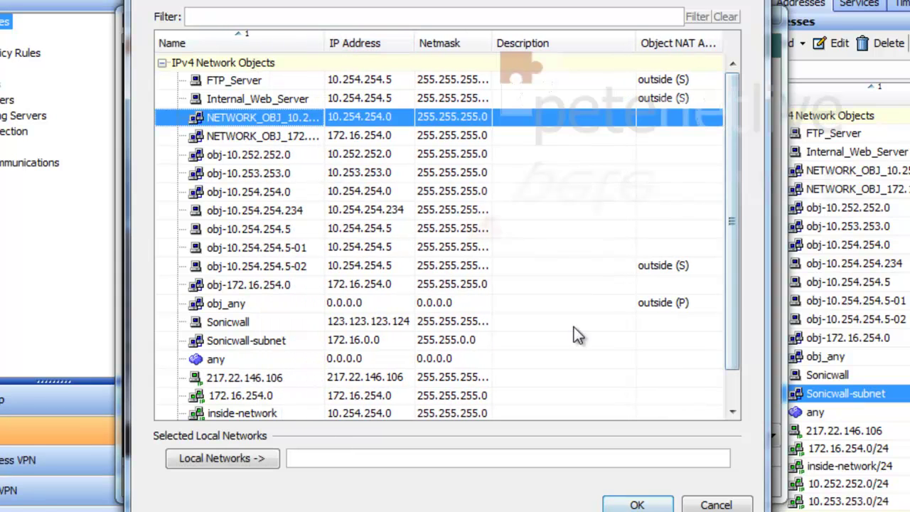
double_click(251, 409)
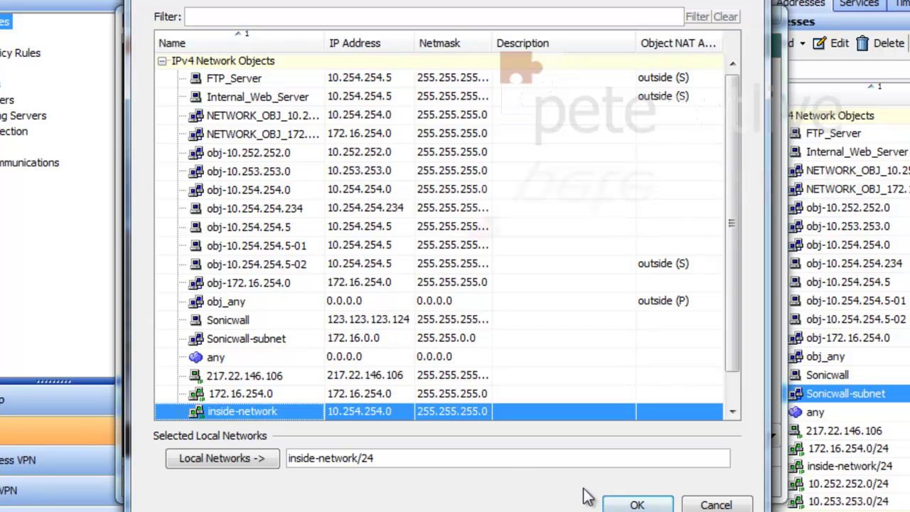
click(632, 505)
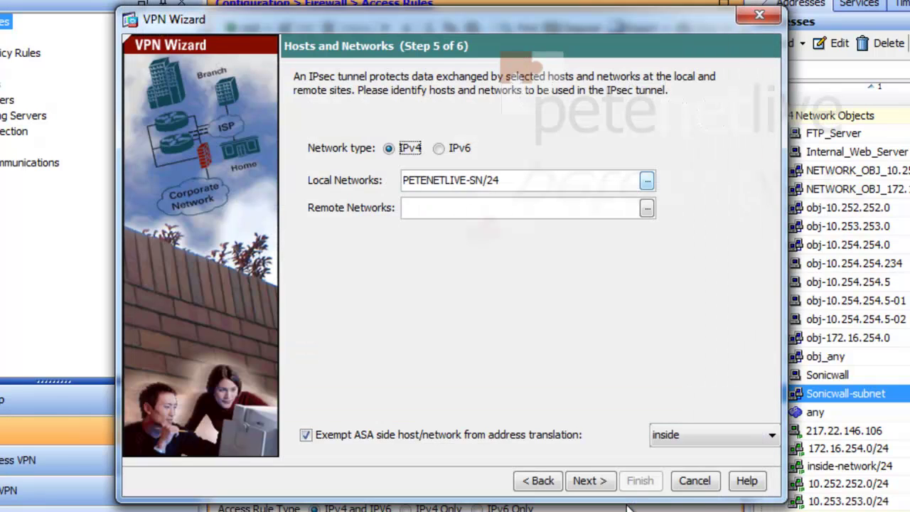
- Choose Sonicwall-subnet (172.16.0.0/16) as the remote network and proceed to the summary
click(647, 207)
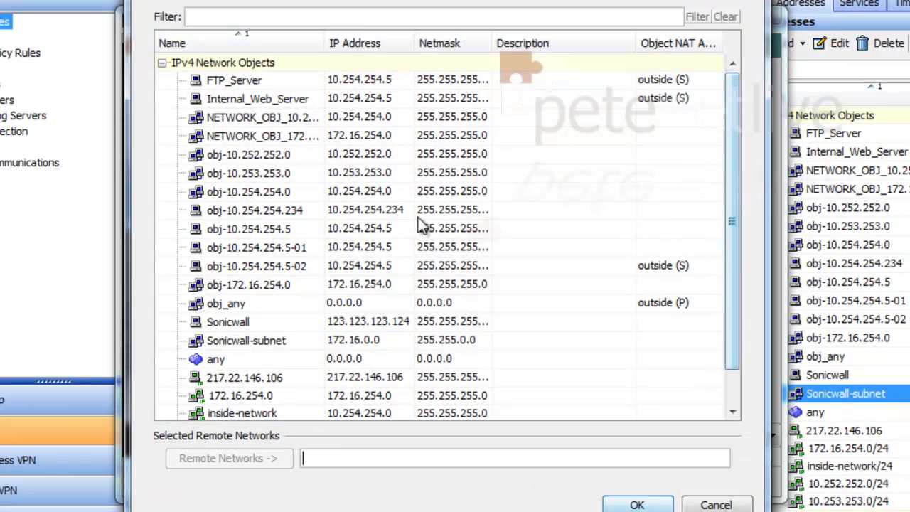
click(217, 340)
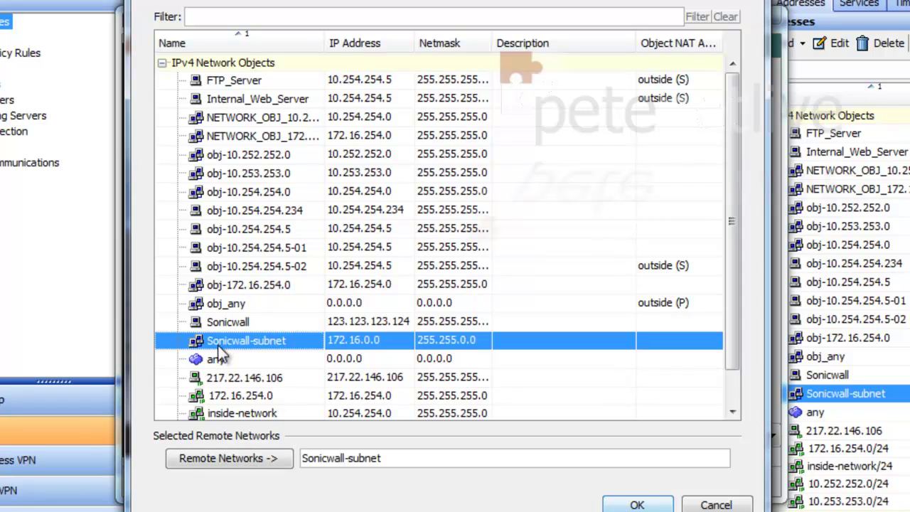
click(620, 500)
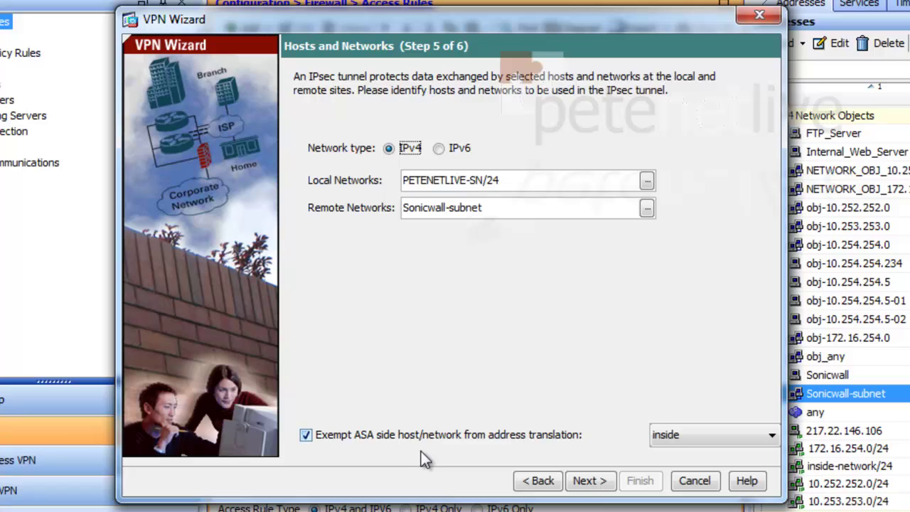
click(585, 483)
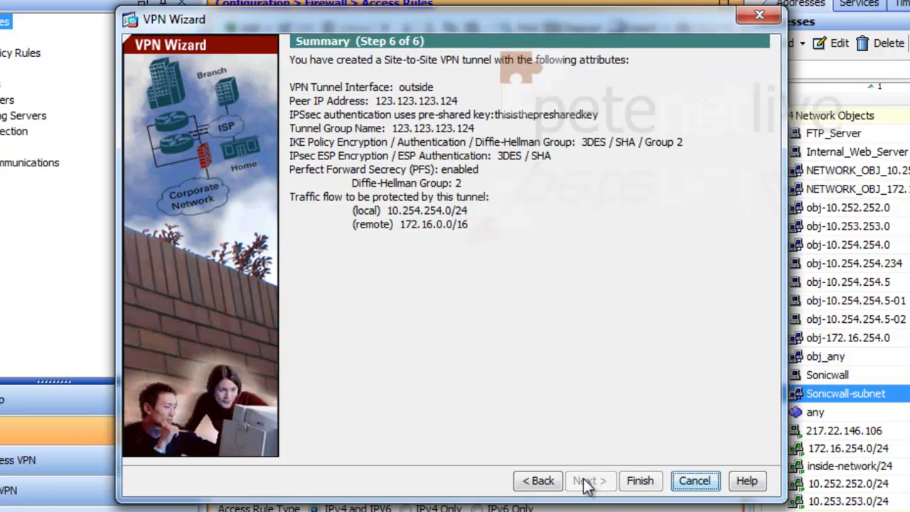
- Finish the VPN wizard and send its crypto map, tunnel-group and NAT commands to the ASA
click(637, 482)
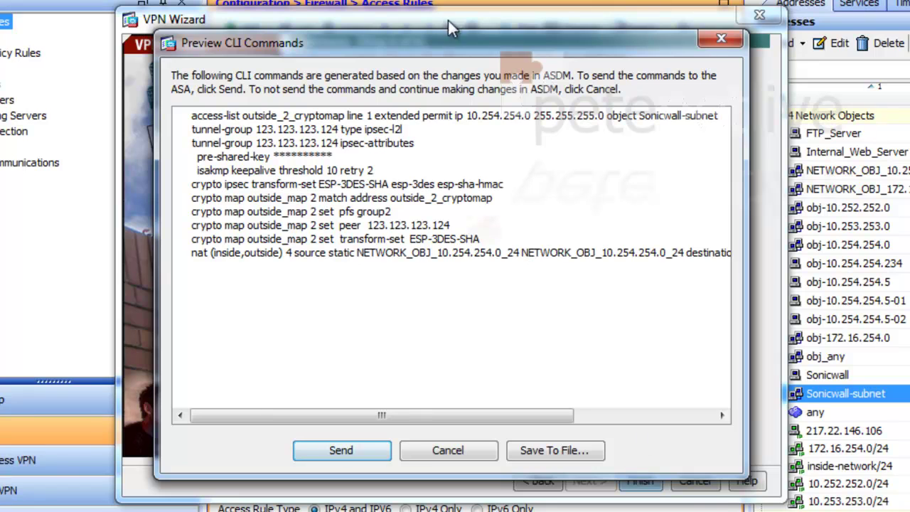
click(340, 453)
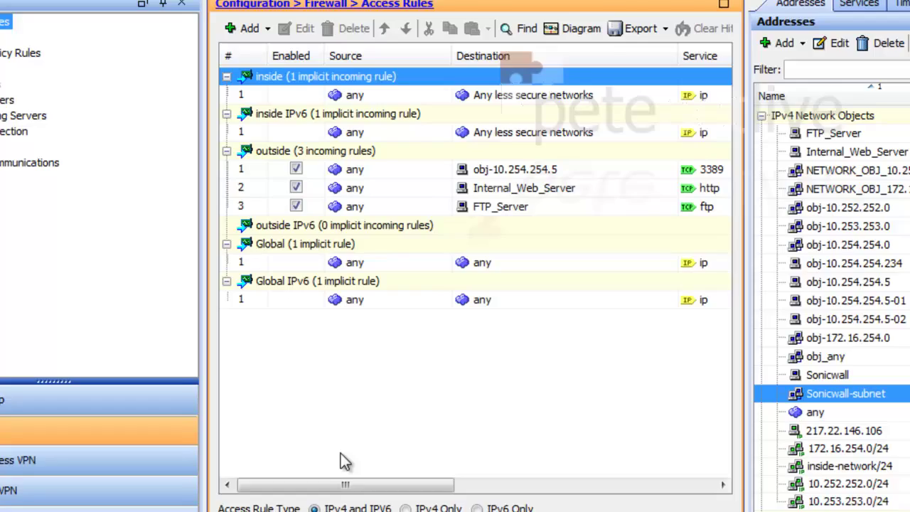